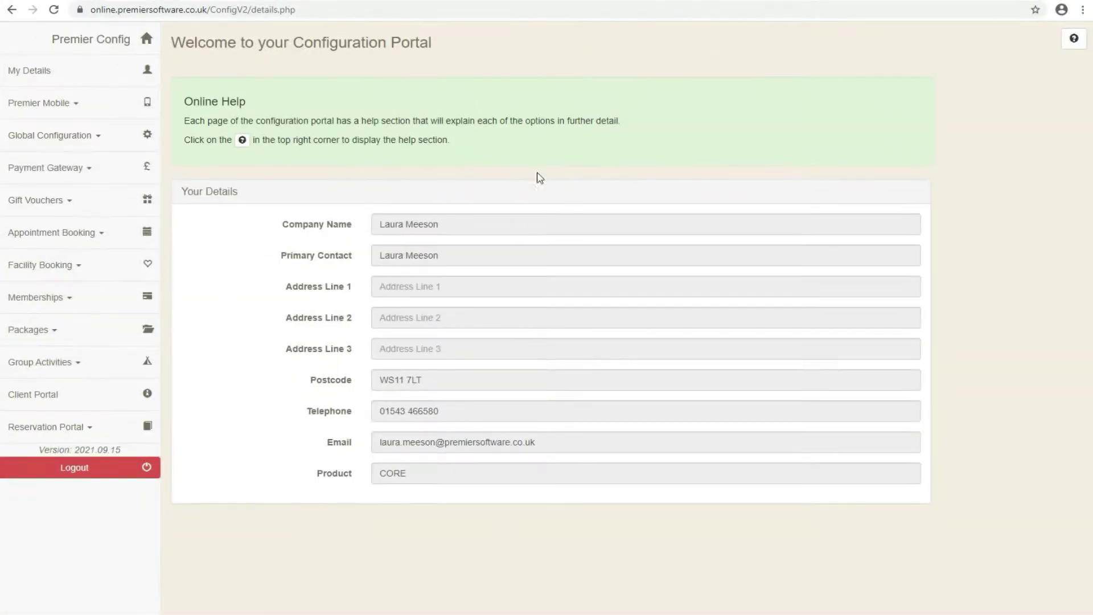
Show Birmingham's gateway setup, with MONEK enabled in Pound Sterling.
{"action": "left_click", "coordinate": [55, 174]}
{"action": "left_click", "coordinate": [55, 198]}
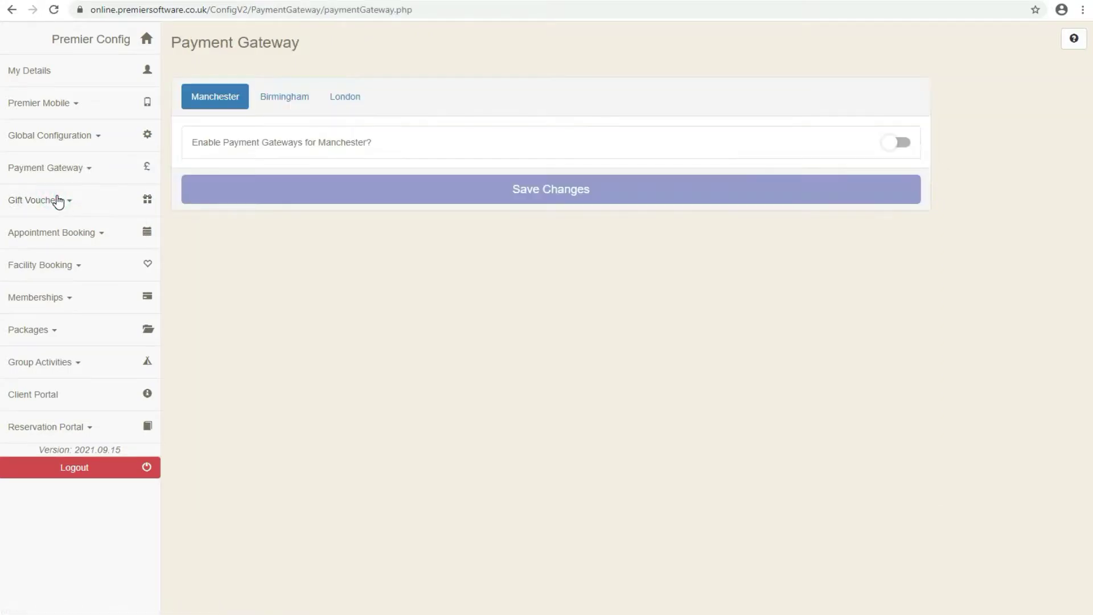
{"action": "left_click", "coordinate": [273, 98]}
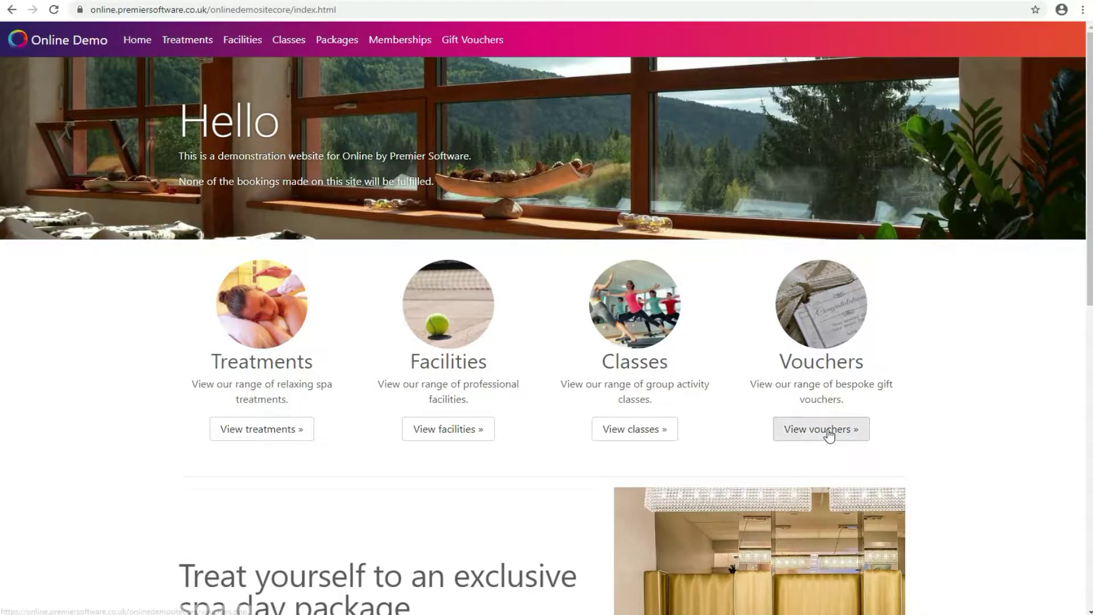
Open the Online Demo gift vouchers page and choose the massage voucher.
{"action": "left_click", "coordinate": [826, 431]}
{"action": "scroll", "coordinate": [829, 436], "scroll_direction": "down", "scroll_amount": 2}
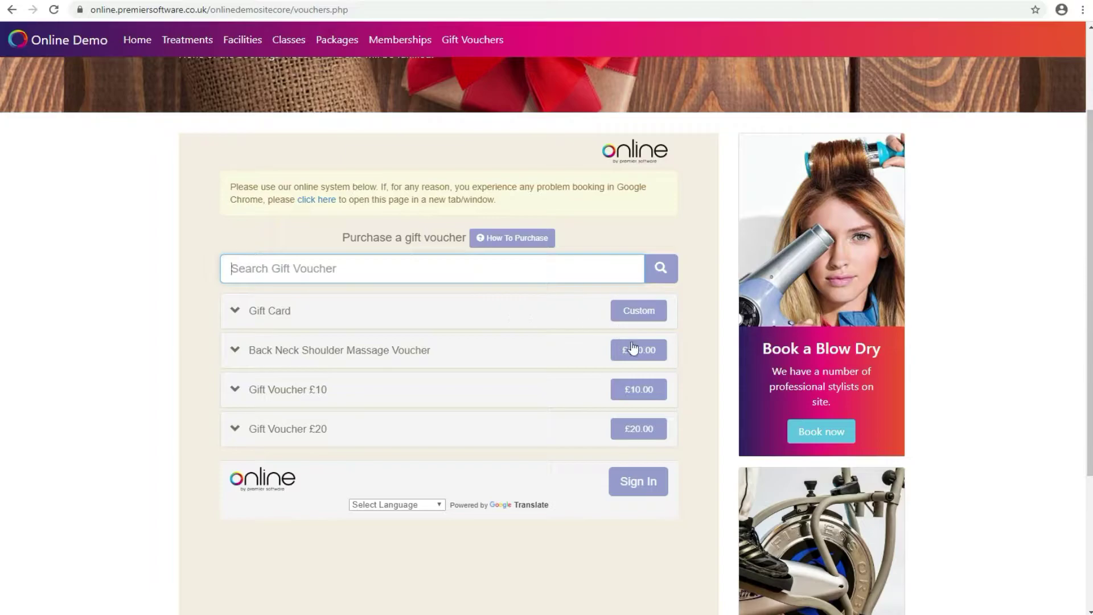
{"action": "left_click", "coordinate": [637, 354]}
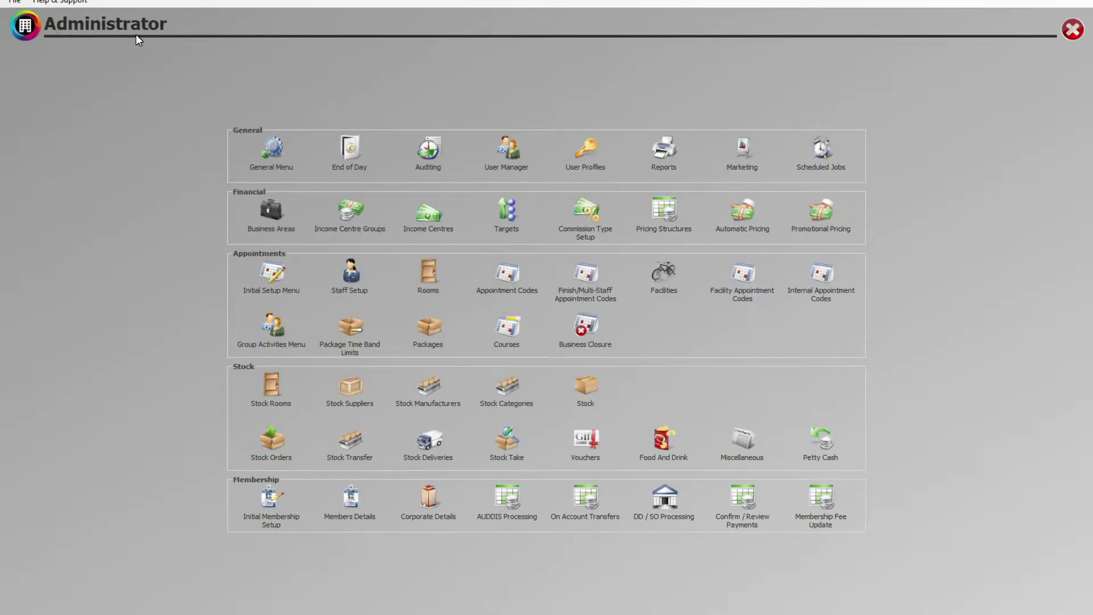
Open the Call Centre site's Voucher Options under Sites in the General Menu.
{"action": "left_click", "coordinate": [276, 149]}
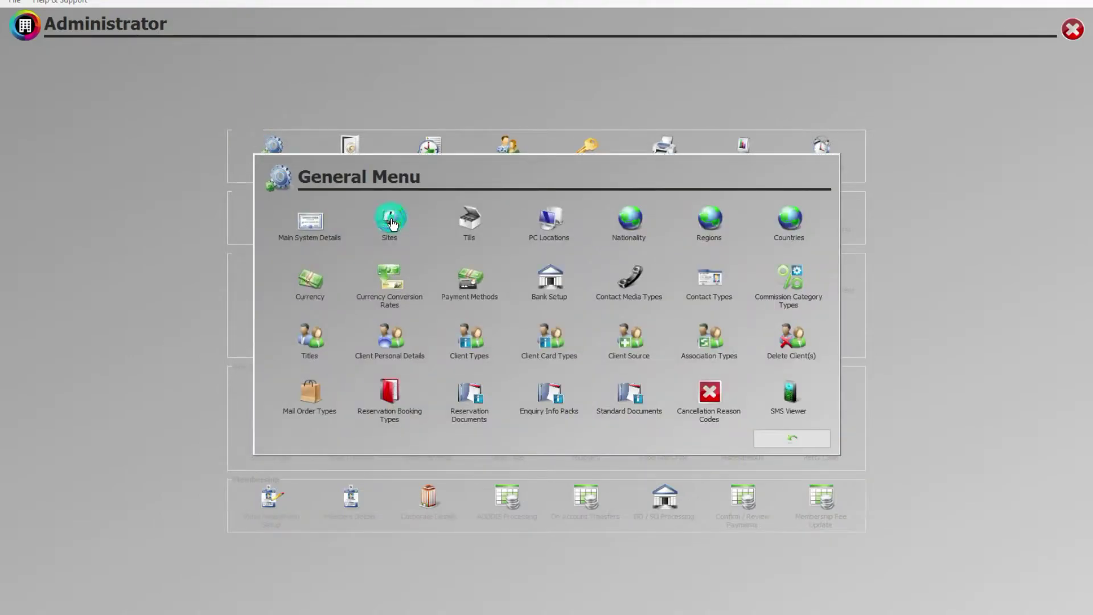
{"action": "left_click", "coordinate": [392, 224]}
{"action": "left_click", "coordinate": [262, 453]}
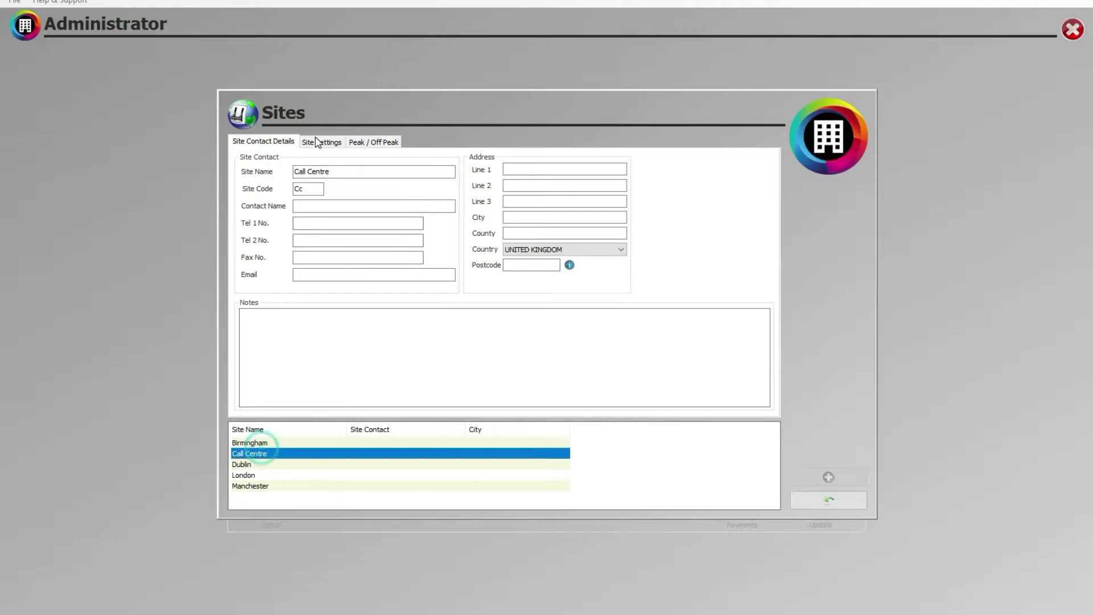
{"action": "left_click", "coordinate": [320, 146]}
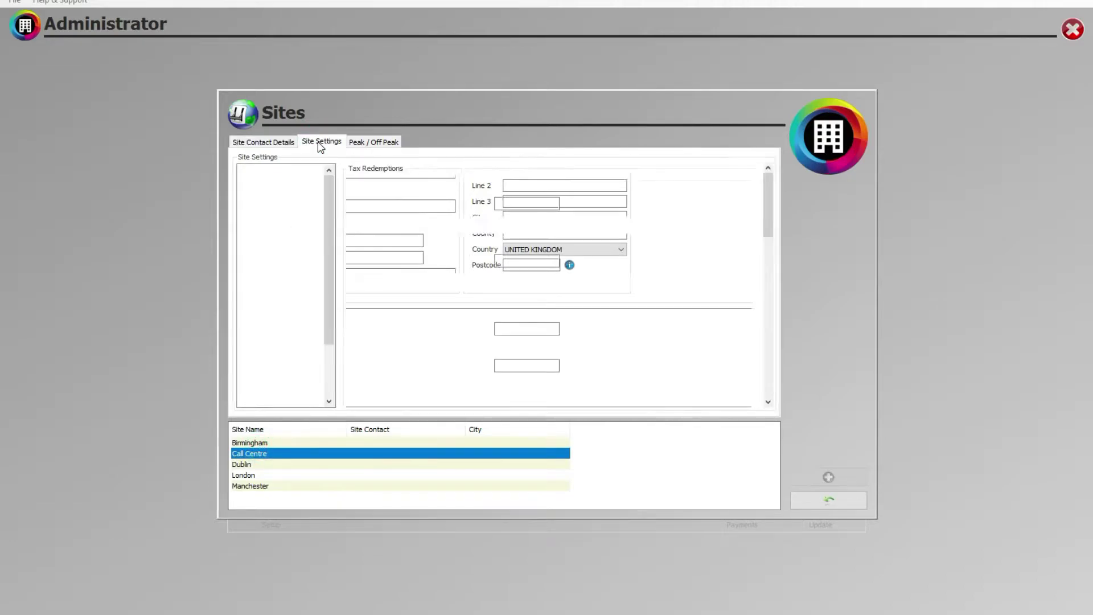
{"action": "left_click_drag", "start_coordinate": [328, 230], "coordinate": [328, 283]}
{"action": "left_click", "coordinate": [258, 394]}
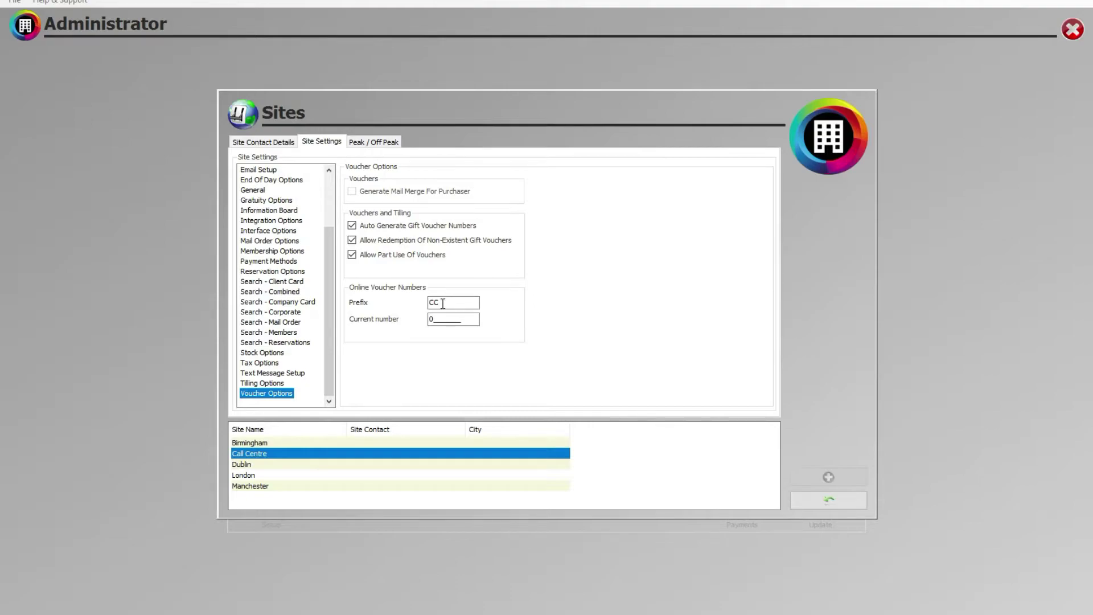
Check the online voucher prefix CC and current number 0.
{"action": "left_click_drag", "start_coordinate": [442, 303], "coordinate": [433, 303]}
{"action": "left_click", "coordinate": [451, 305]}
{"action": "left_click", "coordinate": [435, 320]}
{"action": "left_click", "coordinate": [432, 319]}
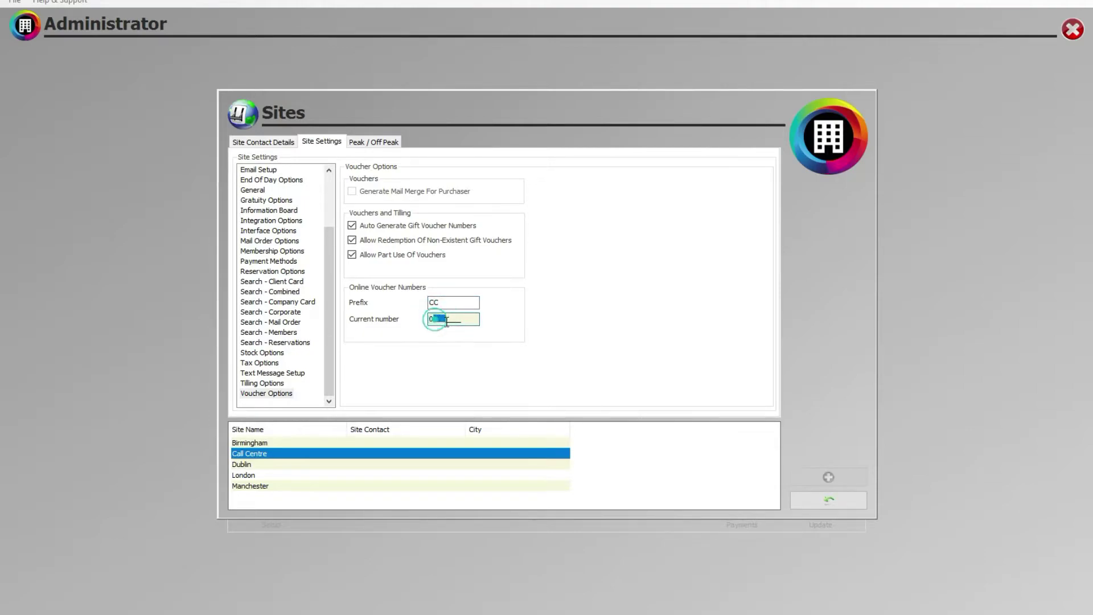
{"action": "left_click_drag", "start_coordinate": [439, 319], "coordinate": [467, 320]}
{"action": "left_click", "coordinate": [472, 321]}
Leave the General Menu and view the Charity Donation voucher under Stock > Vouchers.
{"action": "left_click", "coordinate": [828, 500]}
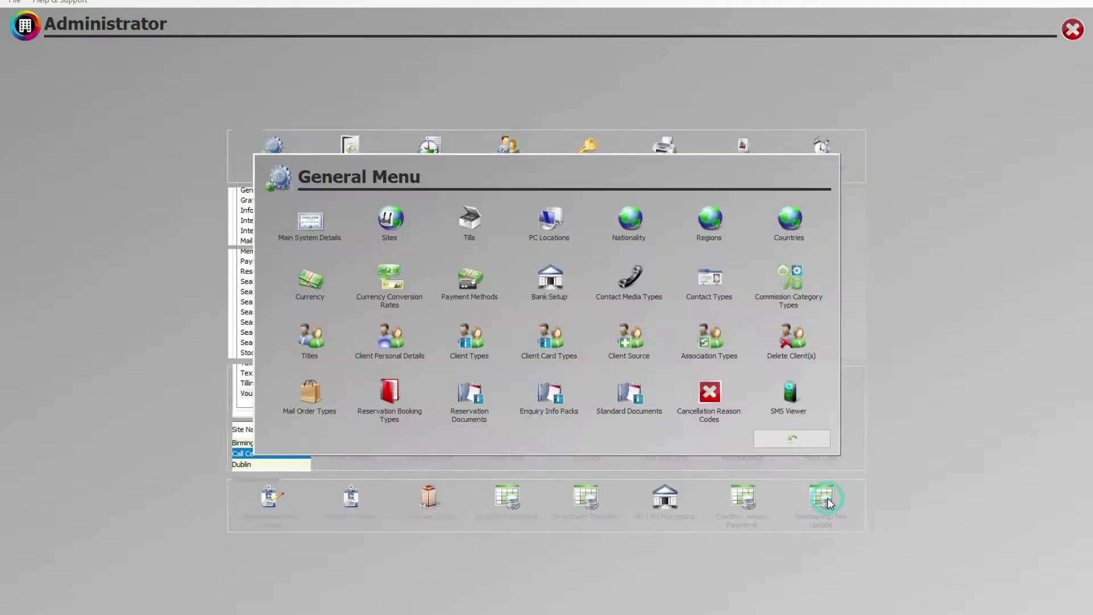
{"action": "left_click", "coordinate": [786, 437]}
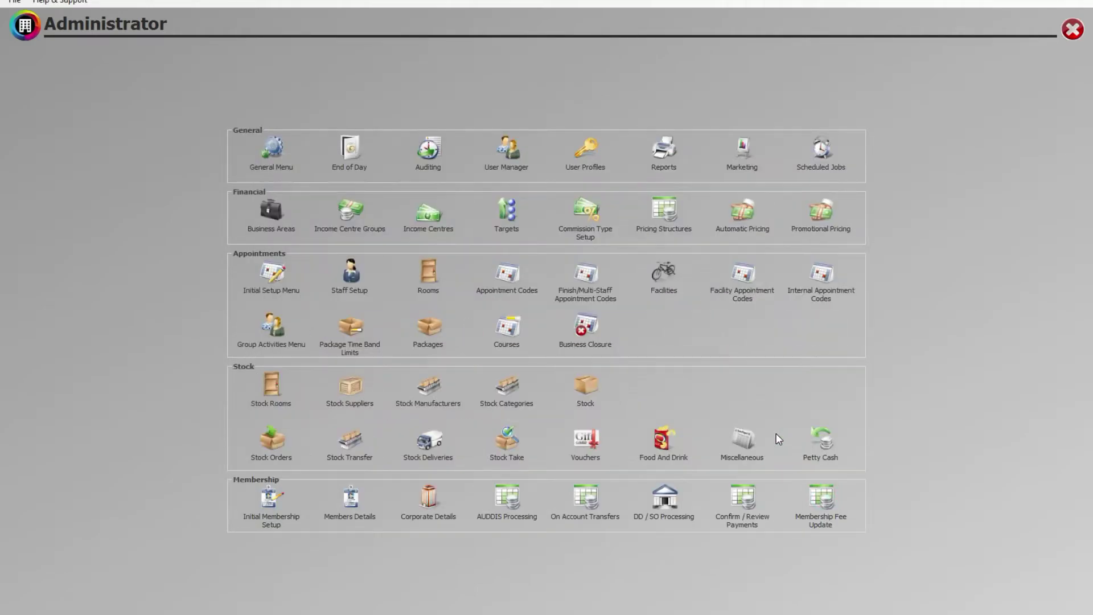
{"action": "left_click", "coordinate": [590, 439]}
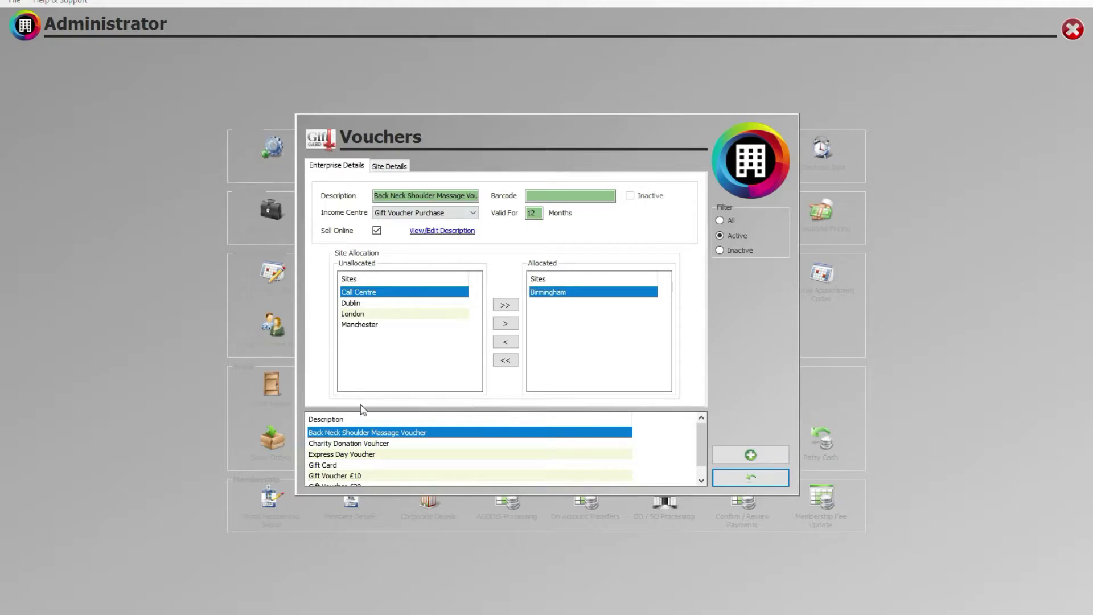
{"action": "left_click", "coordinate": [365, 446]}
Start then cancel a new voucher, review Gift Card's online sites, and close vouchers.
{"action": "left_click", "coordinate": [747, 454]}
{"action": "left_click", "coordinate": [374, 200]}
{"action": "type", "text": "Gift Voucher"}
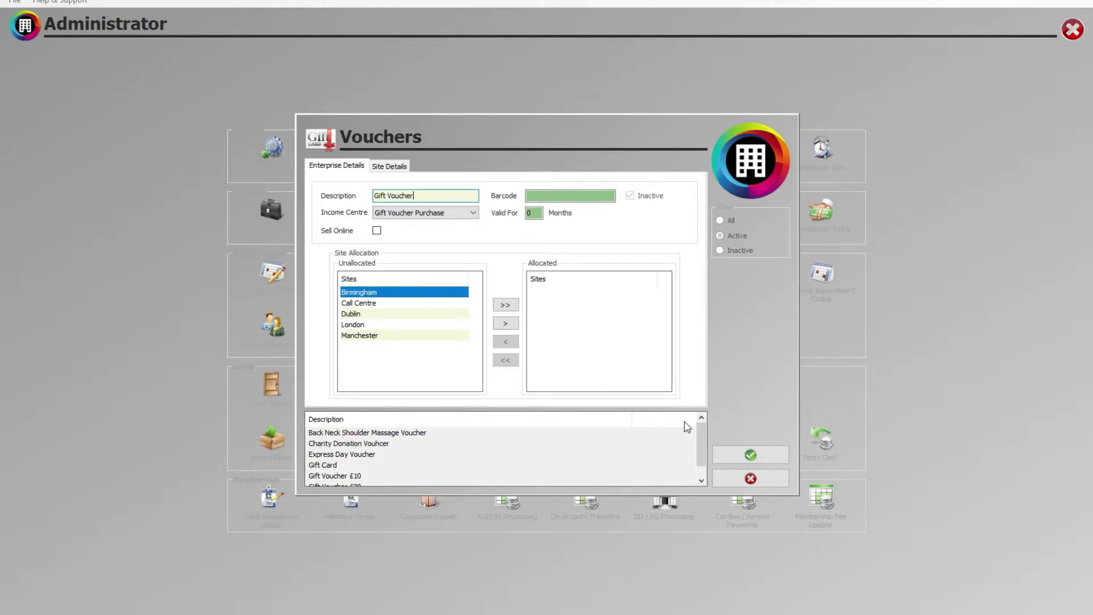
{"action": "left_click", "coordinate": [751, 478]}
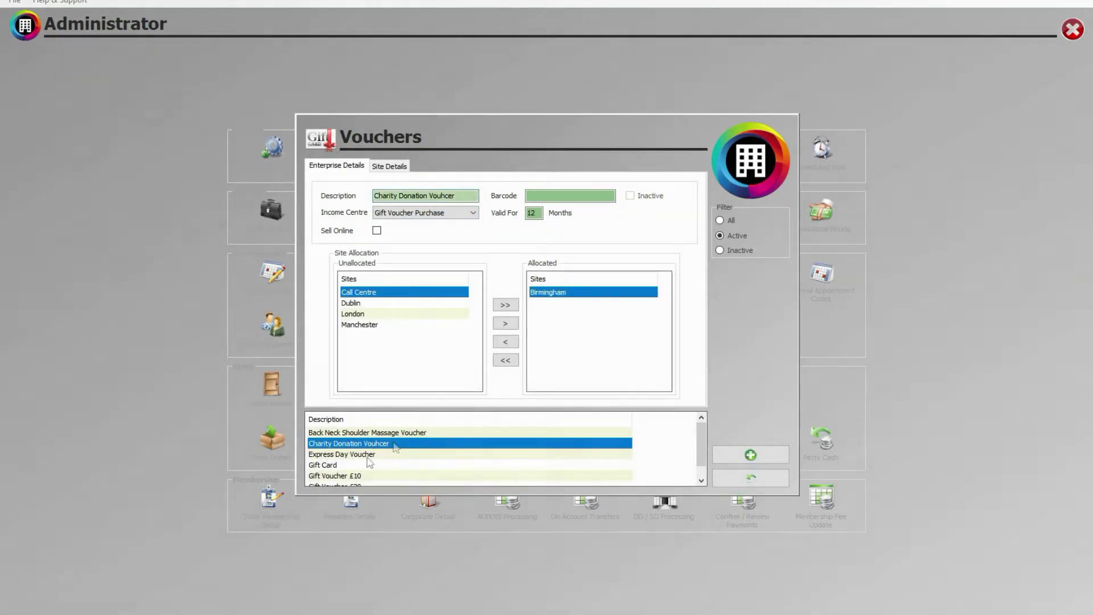
{"action": "left_click", "coordinate": [347, 464]}
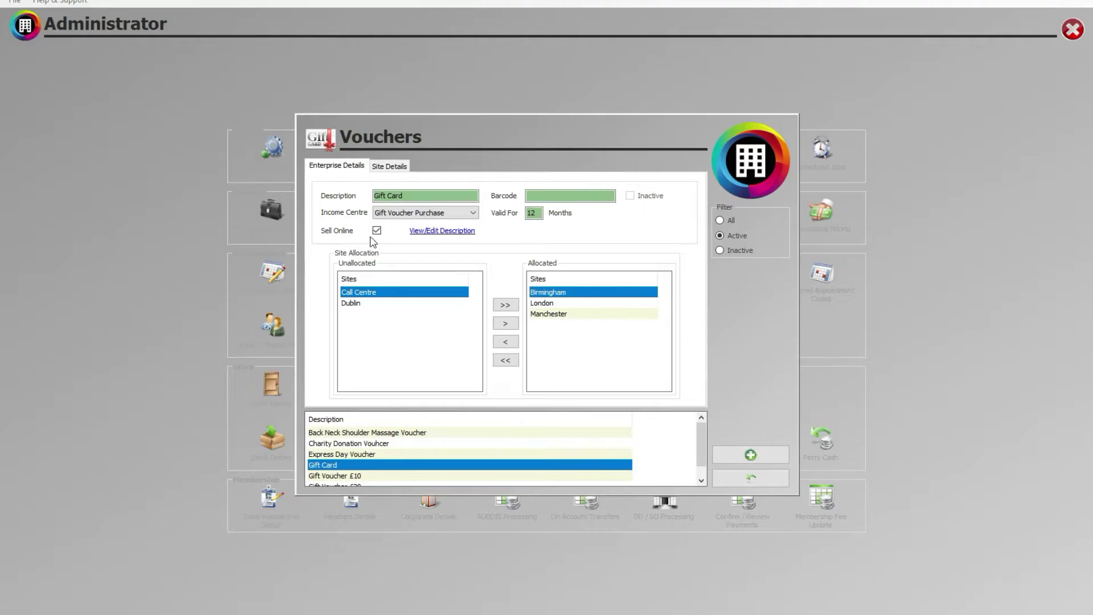
{"action": "left_click", "coordinate": [742, 480]}
Show the Help & Support About details for Administrator 2.12.1.
{"action": "left_click", "coordinate": [662, 345]}
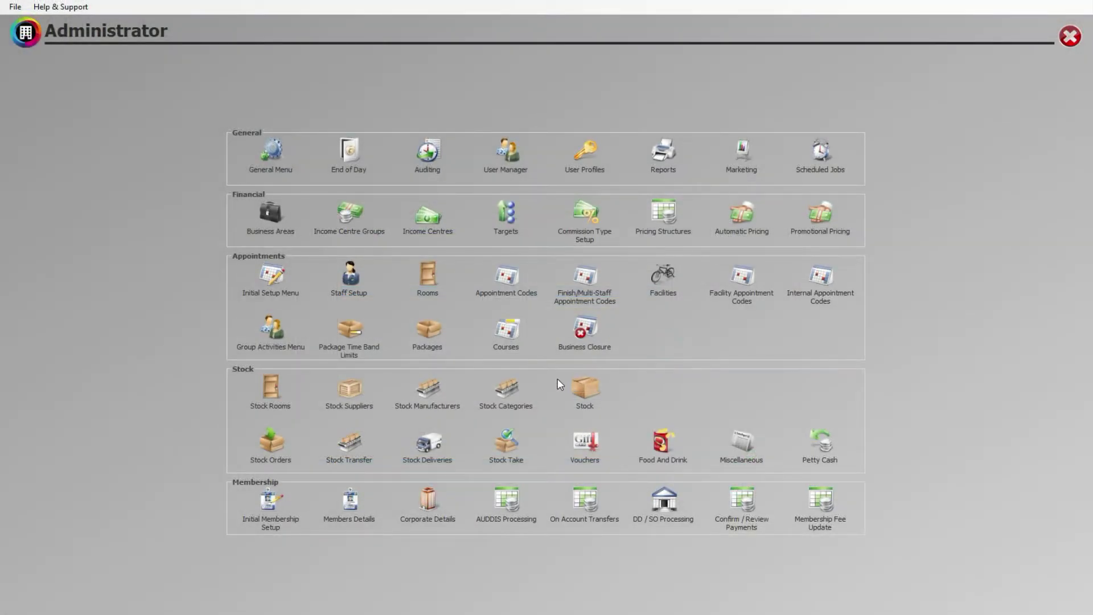
{"action": "left_click", "coordinate": [74, 7]}
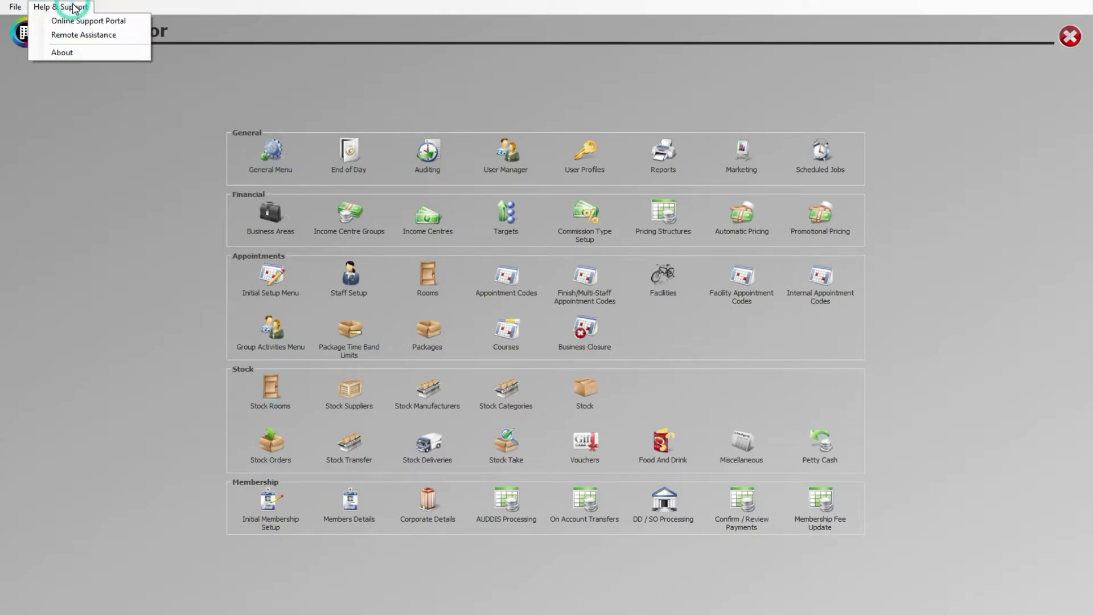
{"action": "left_click", "coordinate": [77, 52]}
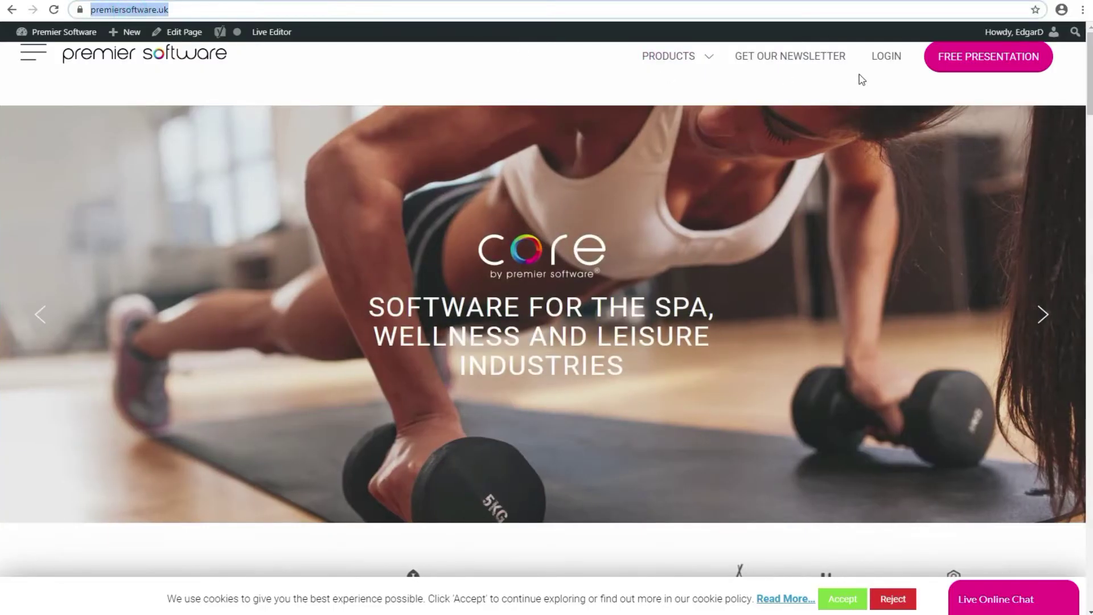
Log in to My Premier Software and launch the V2 configuration portal from web booking.
{"action": "left_click", "coordinate": [890, 60]}
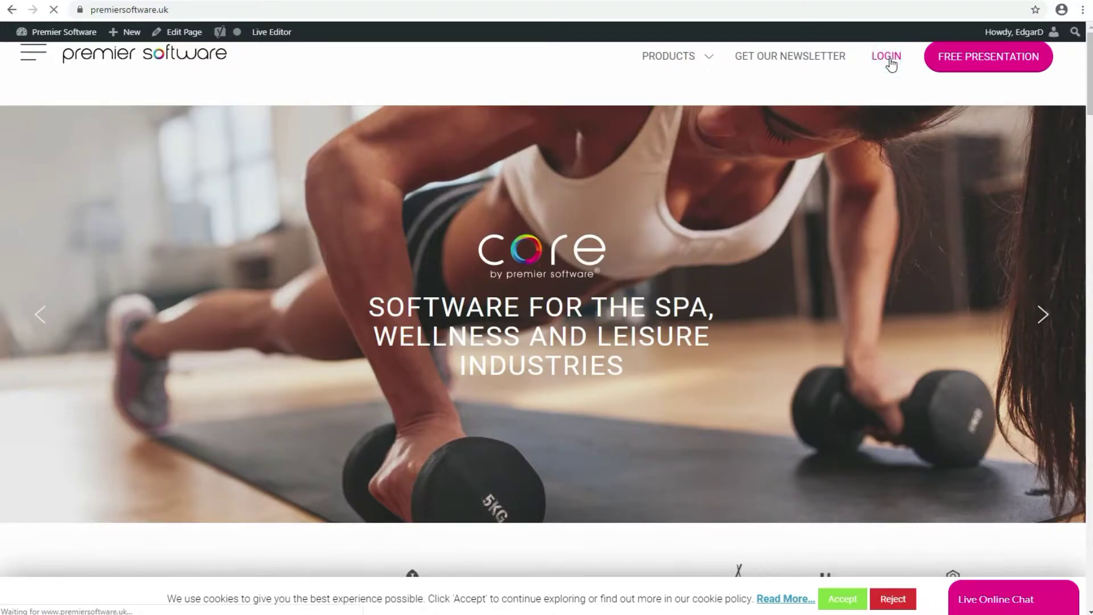
{"action": "scroll", "coordinate": [780, 201], "scroll_direction": "down", "scroll_amount": 4}
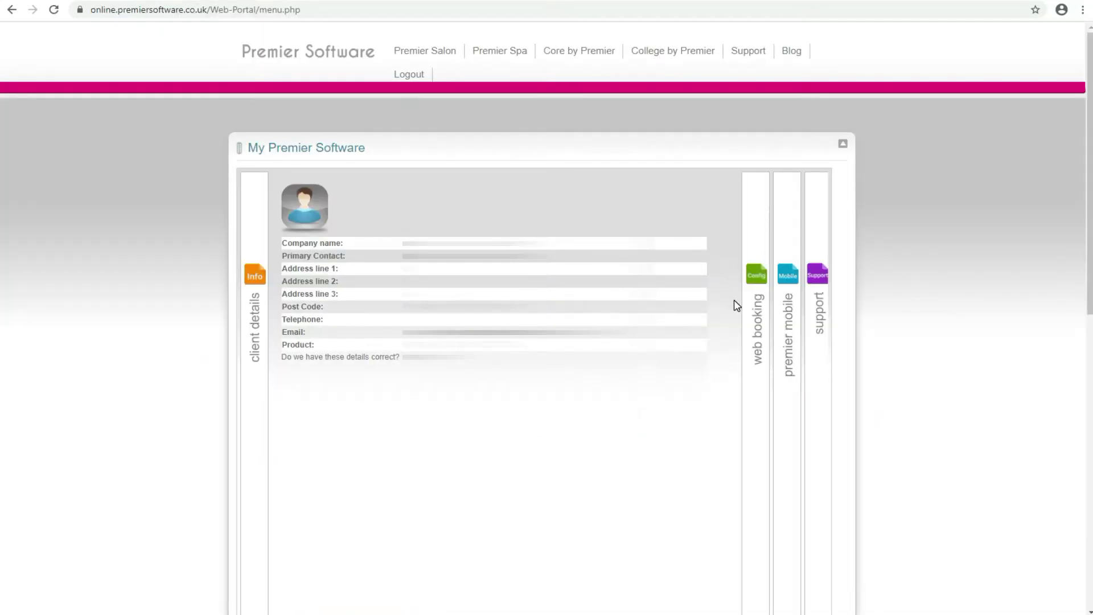
{"action": "left_click", "coordinate": [757, 318]}
{"action": "left_click", "coordinate": [497, 211]}
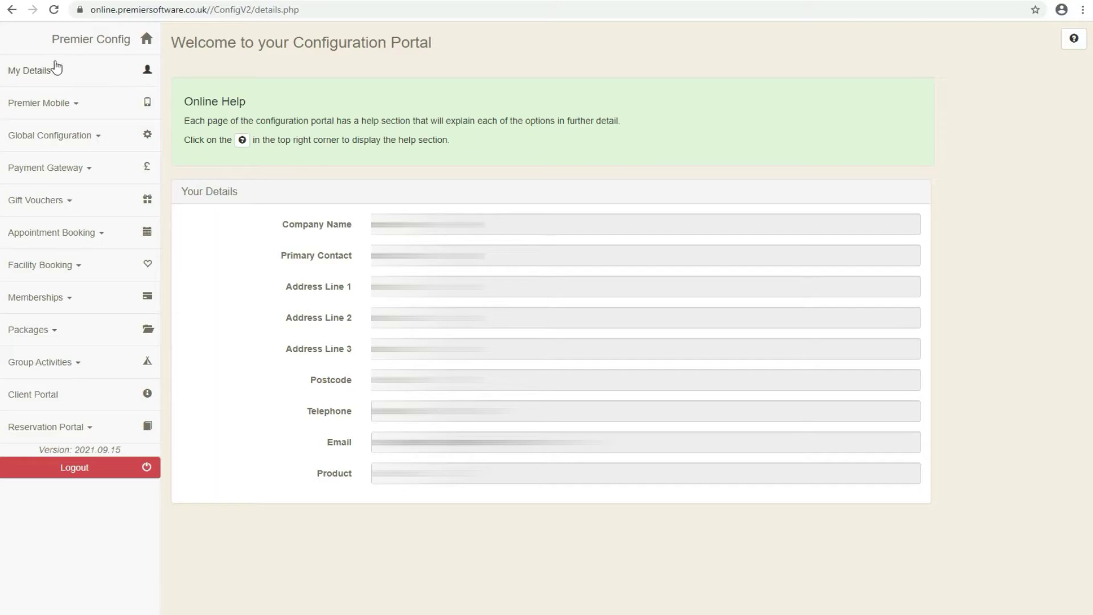
Set the voucher template image to sunglasses after trying the logo and candle images.
{"action": "left_click", "coordinate": [49, 202]}
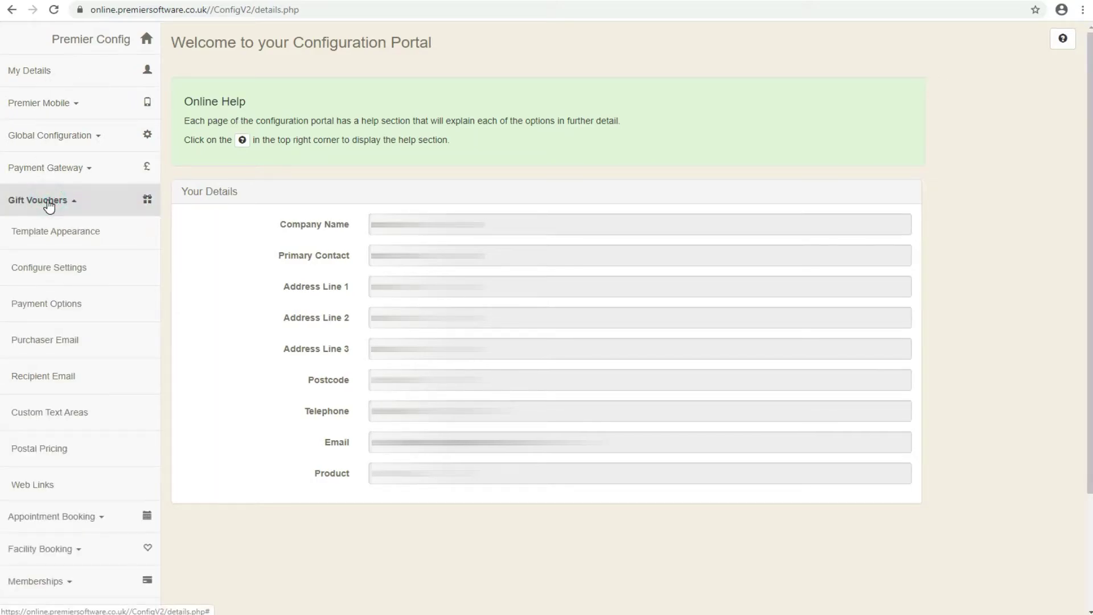
{"action": "left_click", "coordinate": [60, 239]}
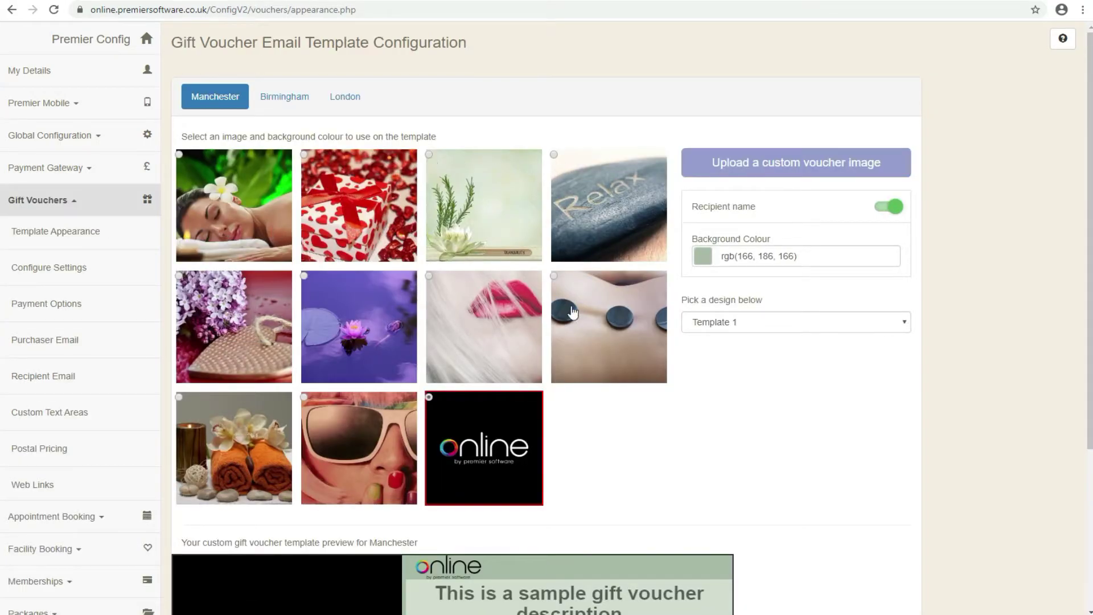
{"action": "left_click", "coordinate": [304, 397]}
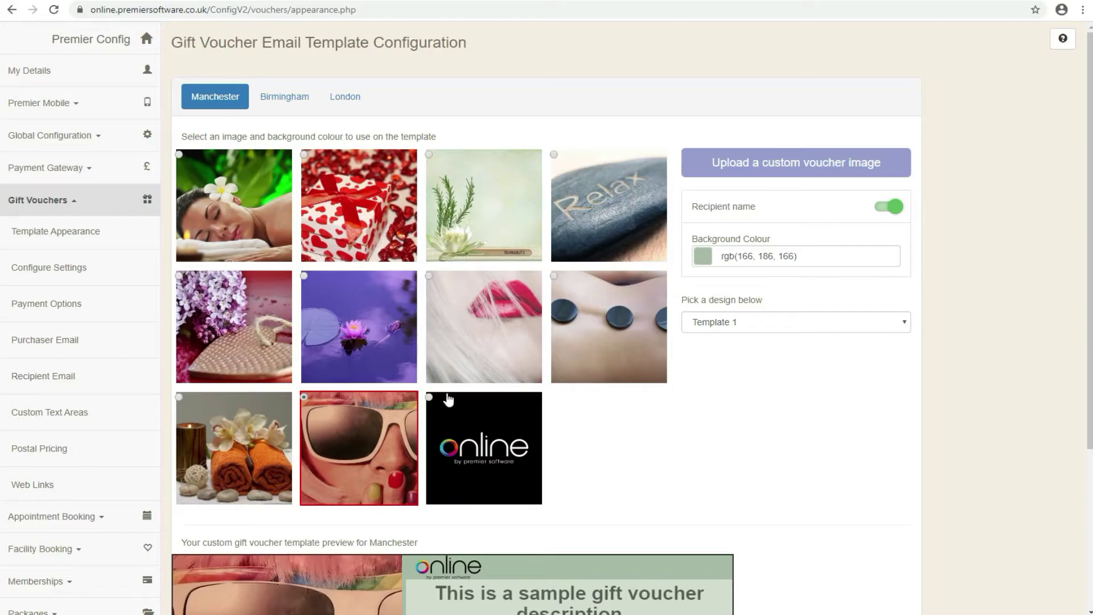
{"action": "scroll", "coordinate": [431, 177], "scroll_direction": "down", "scroll_amount": 4}
{"action": "left_click", "coordinate": [430, 171]}
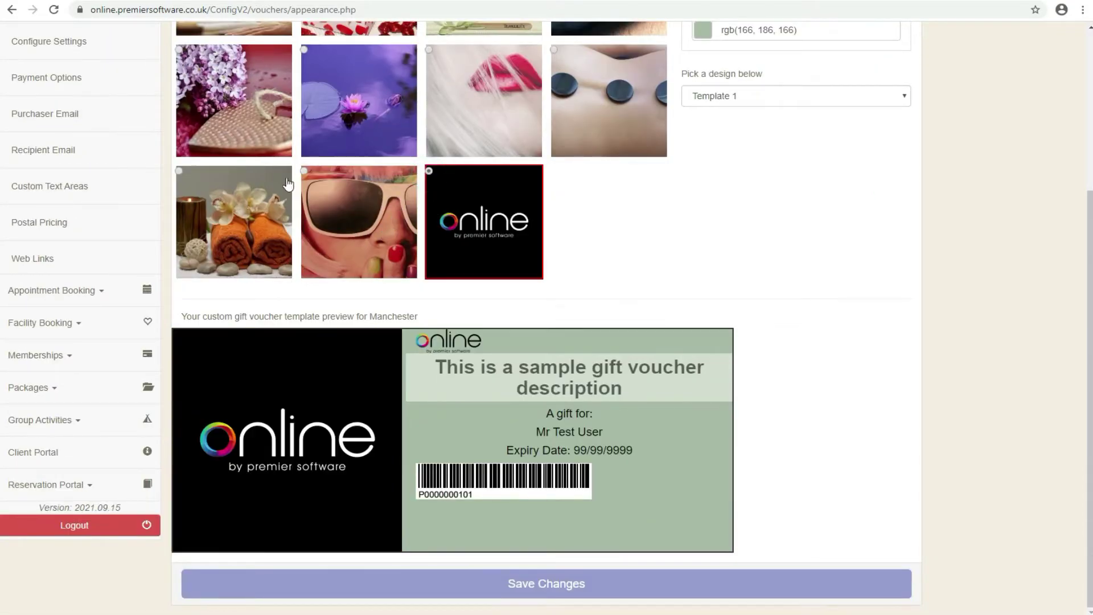
{"action": "left_click", "coordinate": [179, 170]}
{"action": "left_click", "coordinate": [303, 169]}
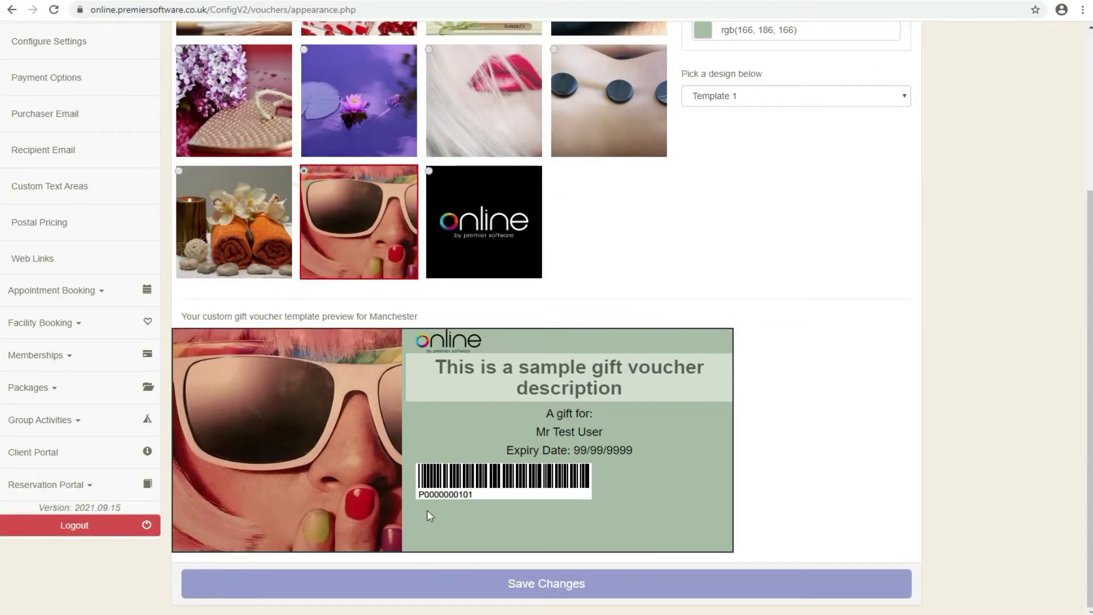
{"action": "scroll", "coordinate": [607, 431], "scroll_direction": "up", "scroll_amount": 3}
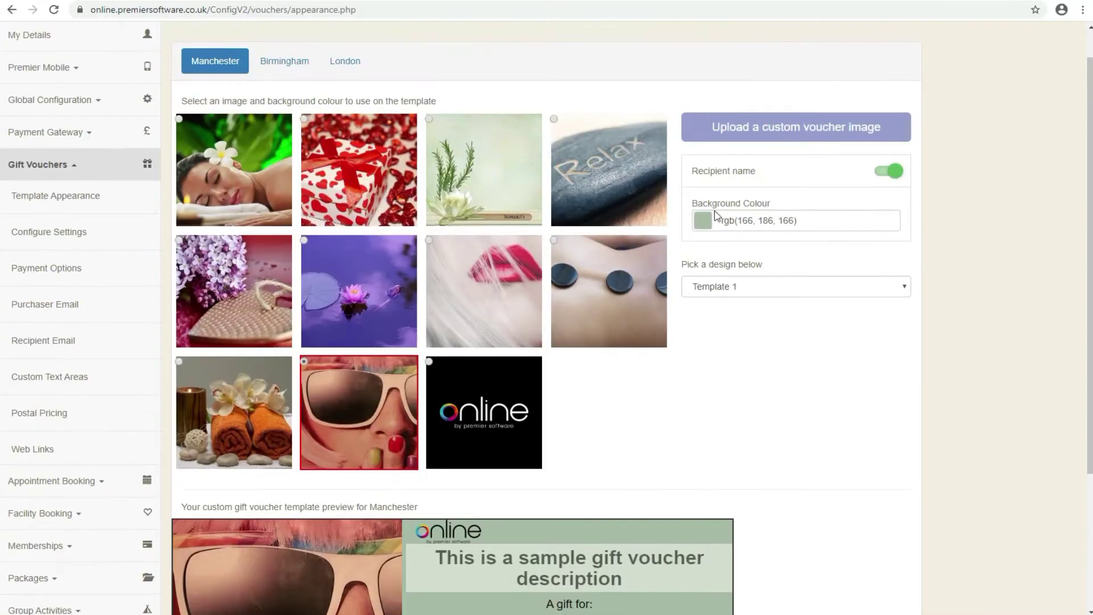
{"action": "left_click", "coordinate": [747, 282]}
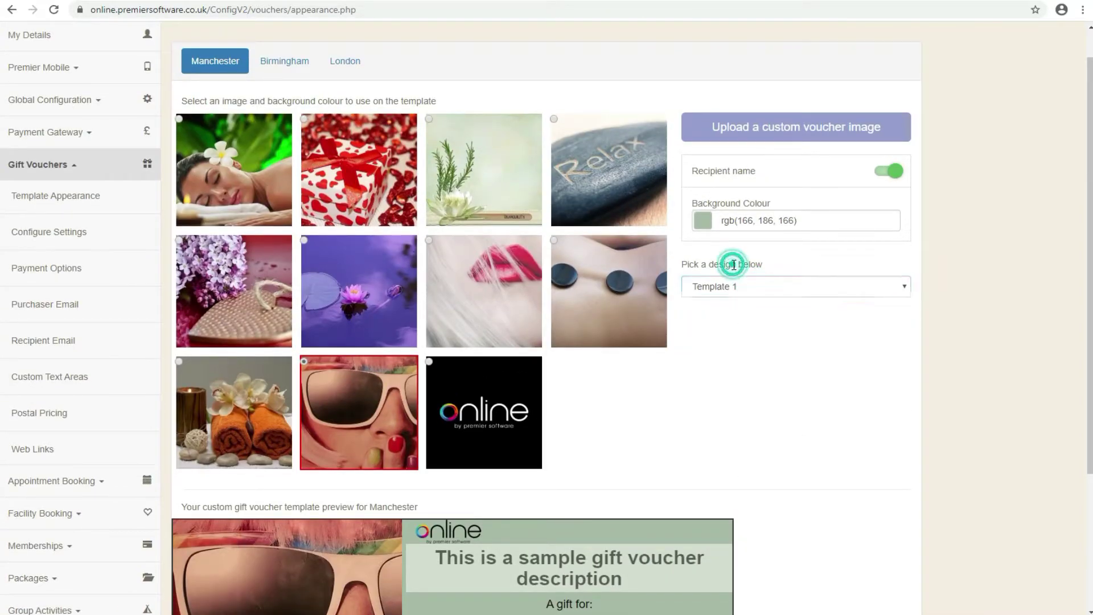
Review the 20.00–150.00 value range, keep Both delivery methods, and leave post as default.
{"action": "left_click", "coordinate": [54, 232]}
{"action": "mouse_move", "coordinate": [282, 138]}
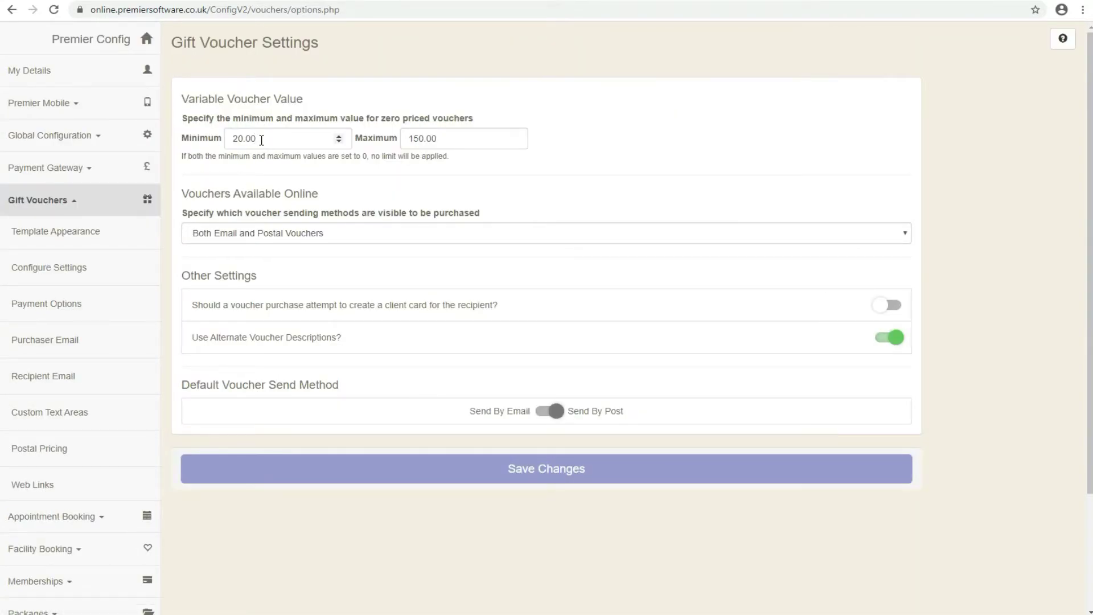
{"action": "double_click", "coordinate": [247, 138]}
{"action": "double_click", "coordinate": [456, 138]}
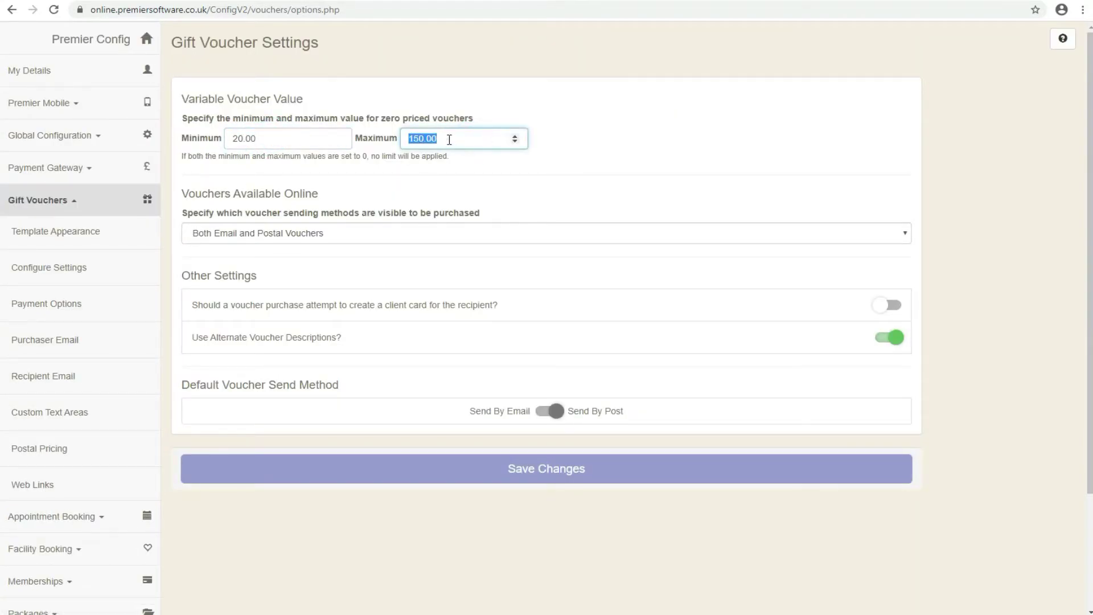
{"action": "left_click", "coordinate": [450, 139]}
{"action": "left_click", "coordinate": [396, 238]}
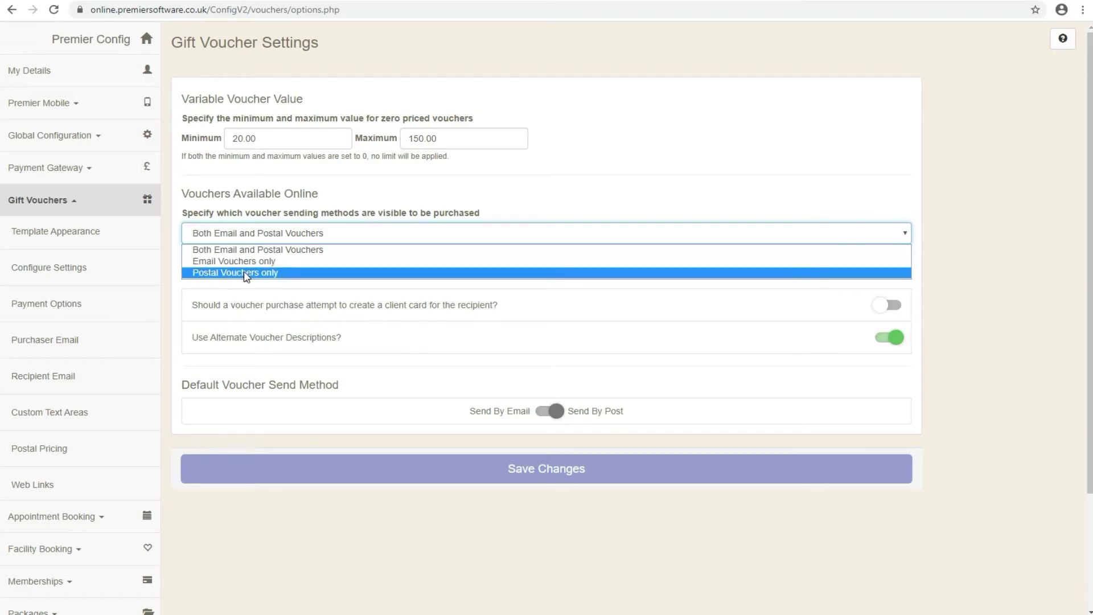
{"action": "left_click", "coordinate": [329, 222]}
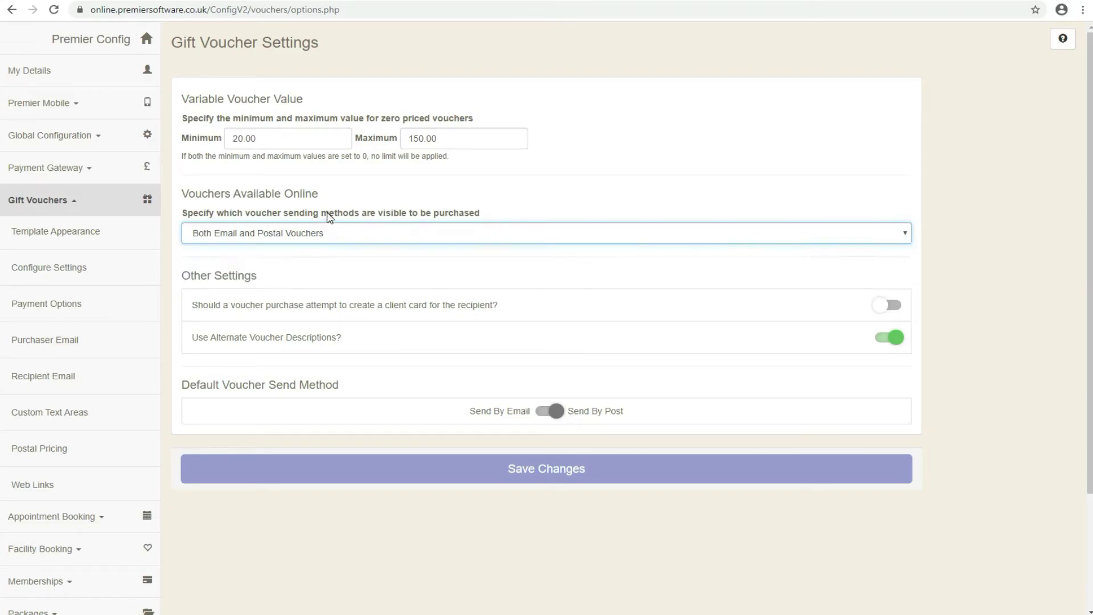
{"action": "double_click", "coordinate": [550, 418]}
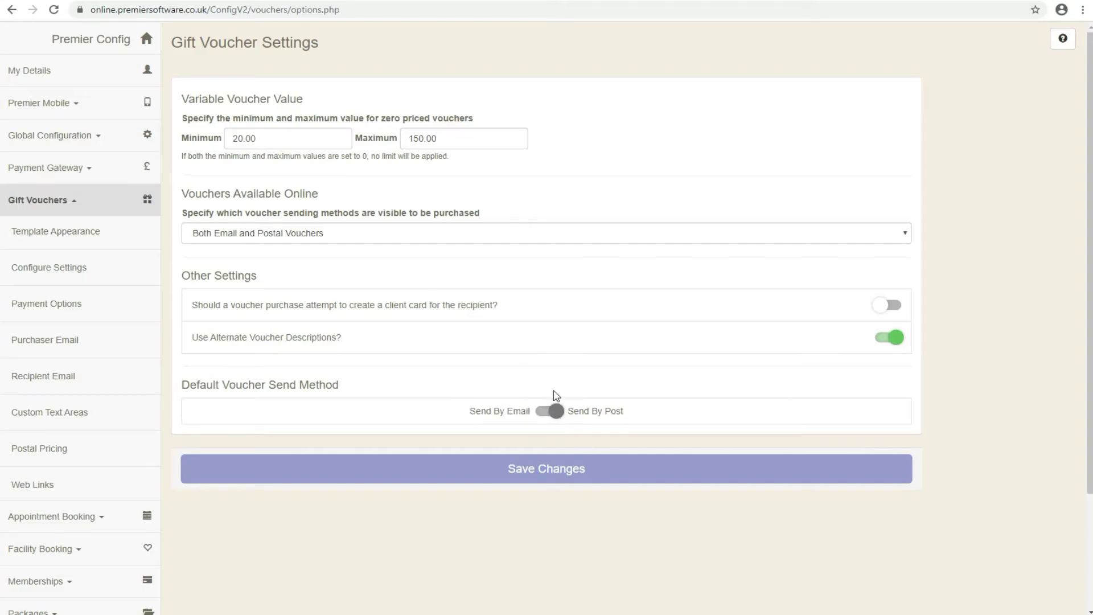
Check Birmingham's British Pound currency settings in voucher Payment Options.
{"action": "left_click", "coordinate": [63, 308]}
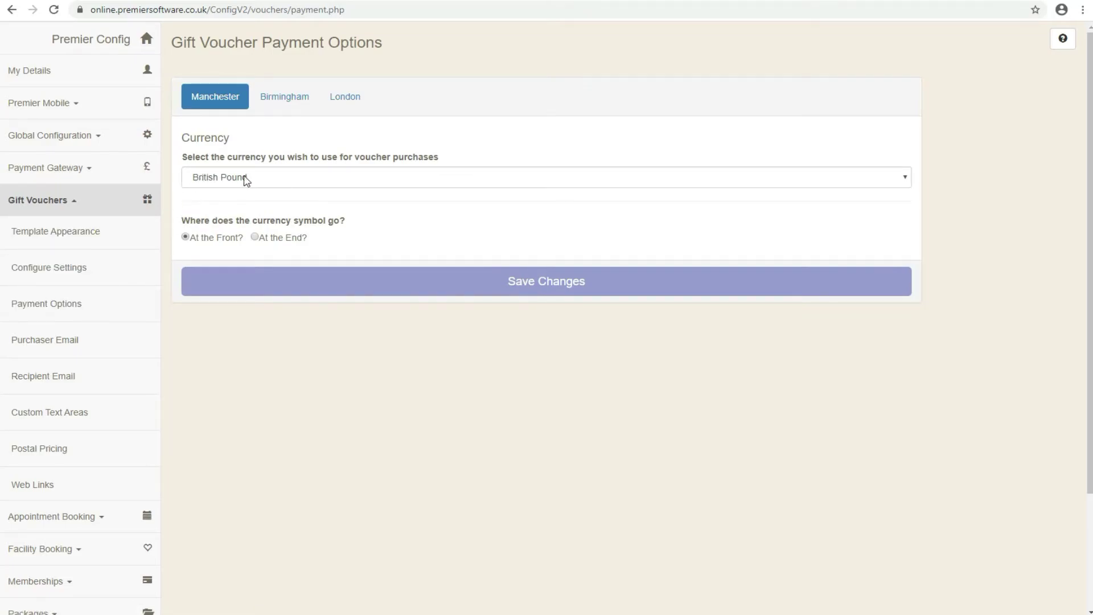
{"action": "left_click", "coordinate": [278, 101]}
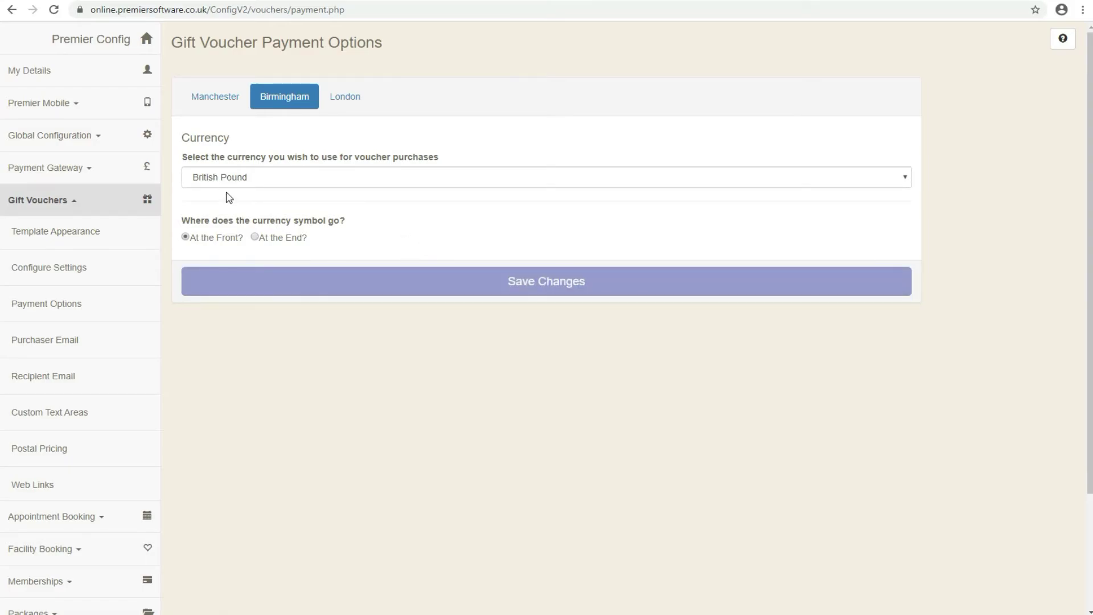
{"action": "left_click", "coordinate": [48, 345]}
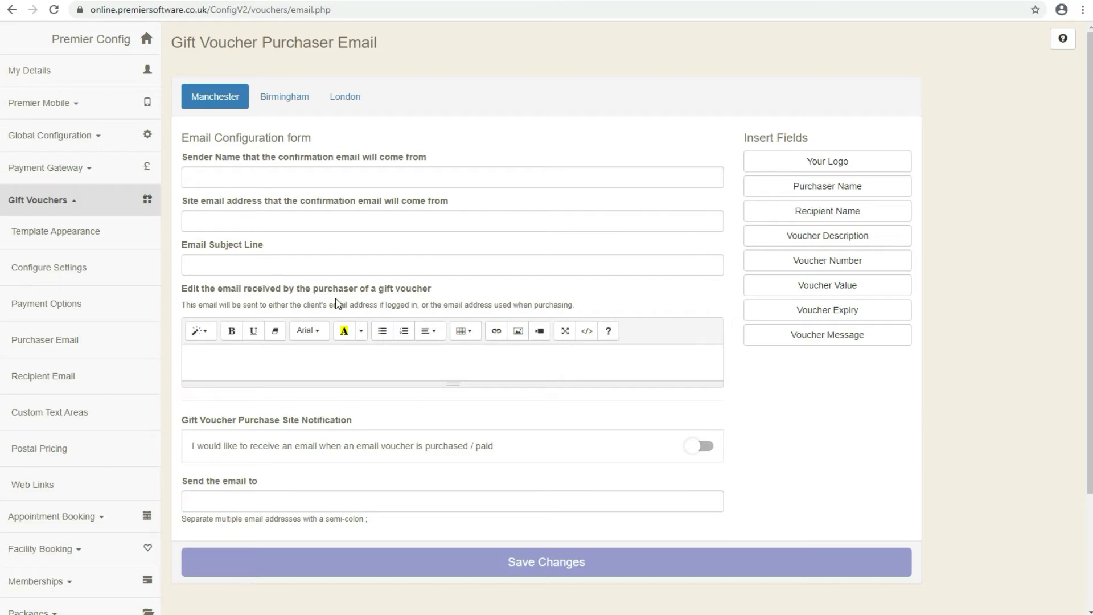
Insert purchaser name, voucher number, value and expiry fields, then delete them to leave the email empty.
{"action": "scroll", "coordinate": [339, 303], "scroll_direction": "down", "scroll_amount": 1}
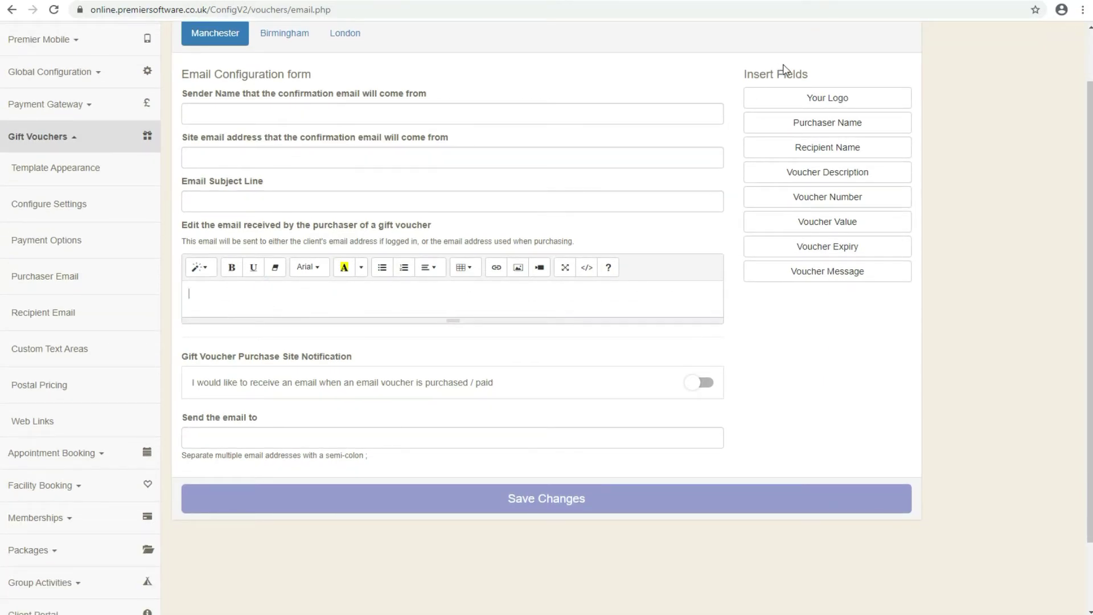
{"action": "left_click", "coordinate": [832, 124]}
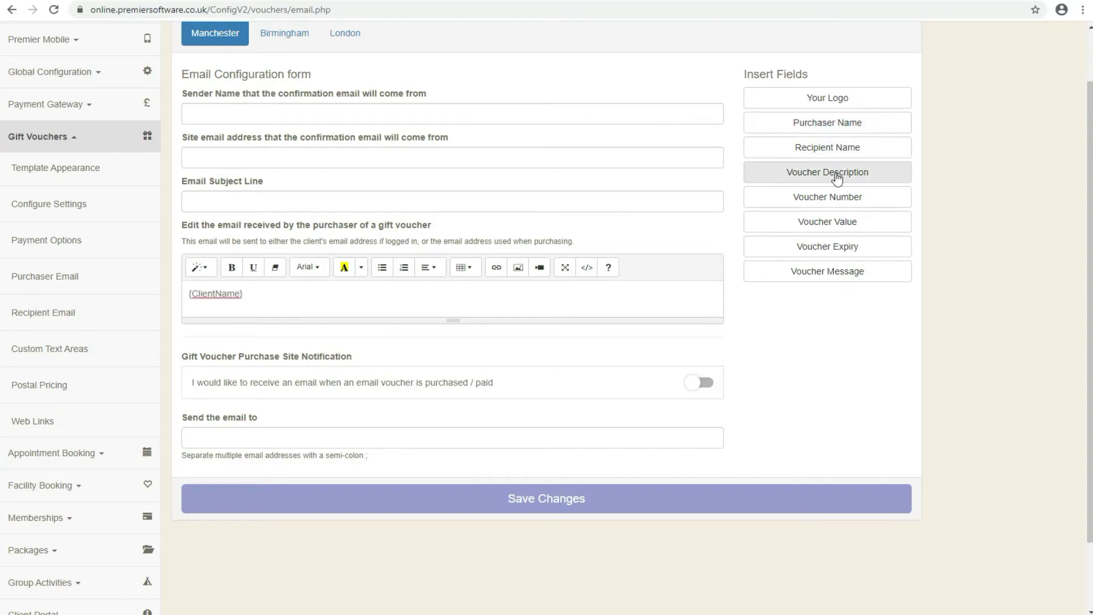
{"action": "left_click", "coordinate": [835, 198]}
{"action": "left_click", "coordinate": [842, 225]}
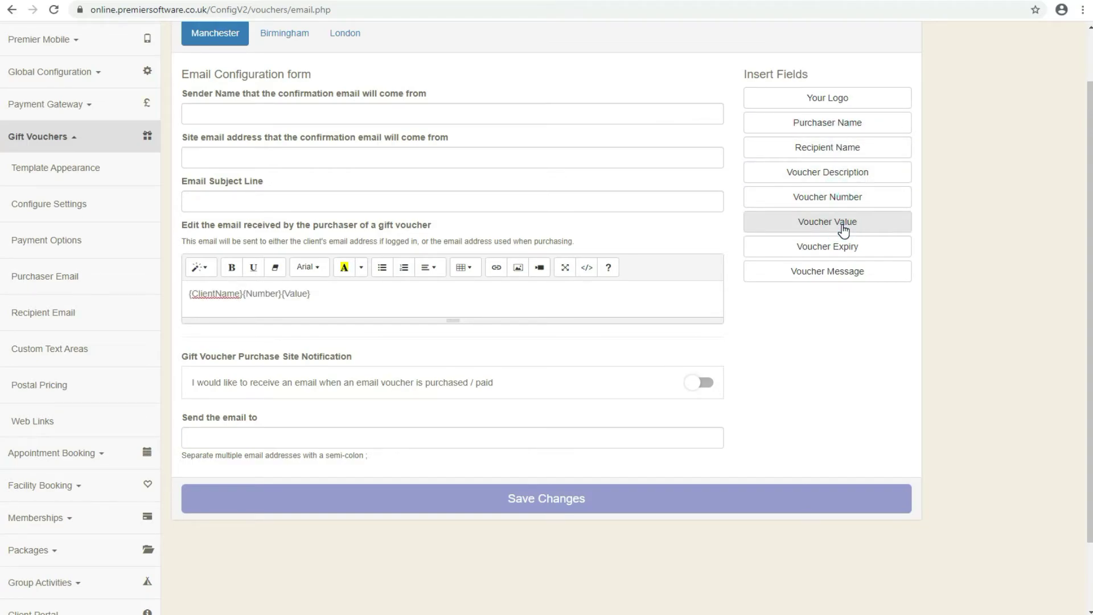
{"action": "left_click", "coordinate": [840, 255]}
{"action": "triple_click", "coordinate": [524, 295]}
{"action": "key", "text": "BackSpace"}
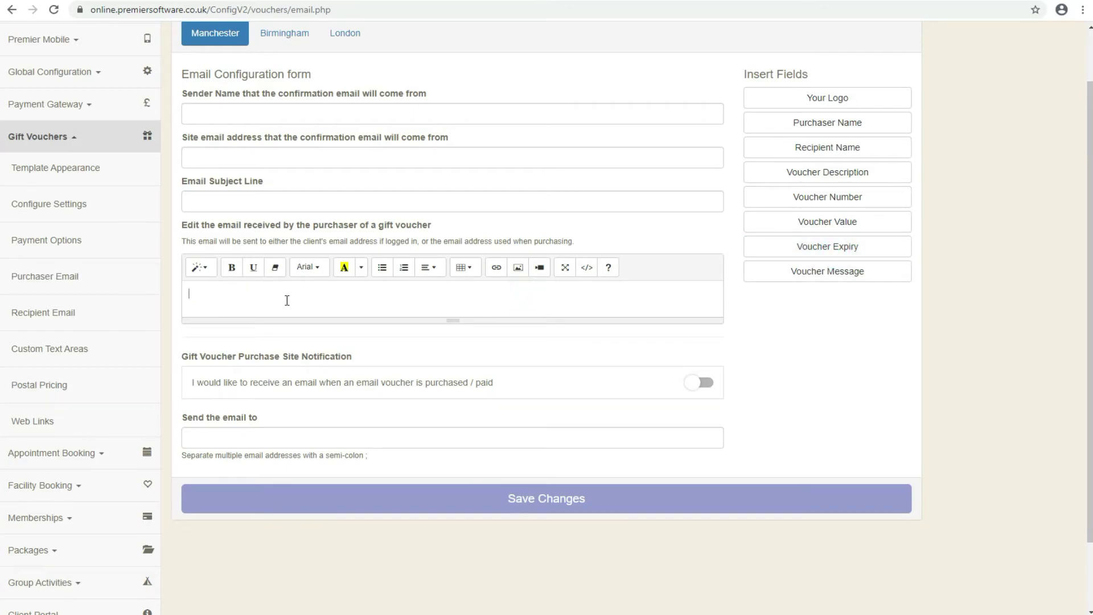
{"action": "left_click", "coordinate": [79, 353]}
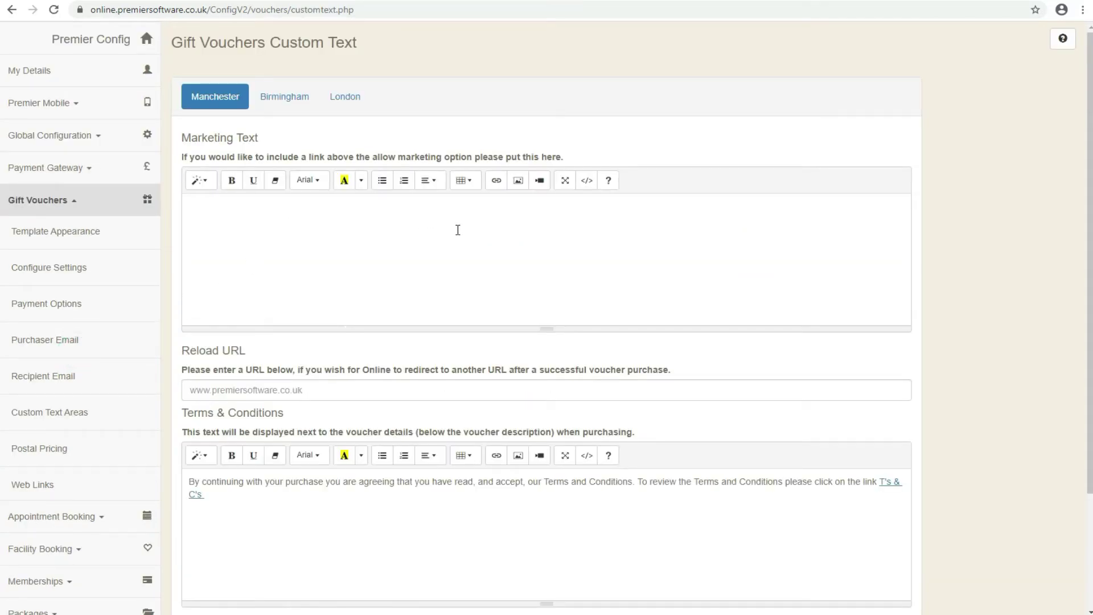
Review the gift voucher marketing text and terms and conditions in Premier Config.
{"action": "left_click", "coordinate": [415, 231]}
{"action": "scroll", "coordinate": [349, 370], "scroll_direction": "down", "scroll_amount": 3}
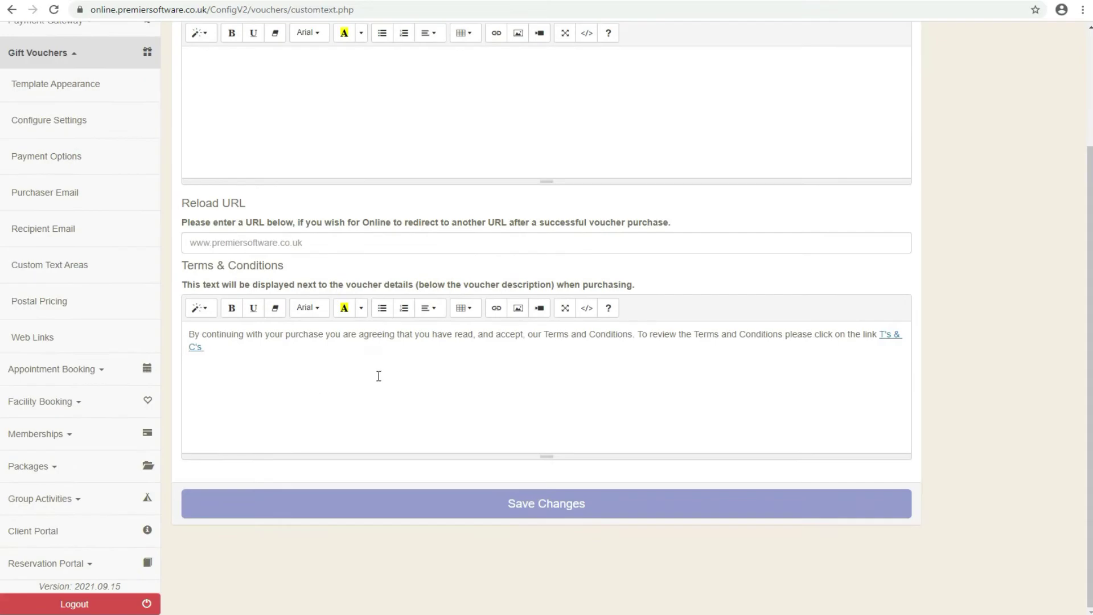
{"action": "triple_click", "coordinate": [379, 375]}
{"action": "left_click", "coordinate": [353, 348]}
{"action": "scroll", "coordinate": [424, 356], "scroll_direction": "up", "scroll_amount": 3}
{"action": "scroll", "coordinate": [427, 364], "scroll_direction": "down", "scroll_amount": 2}
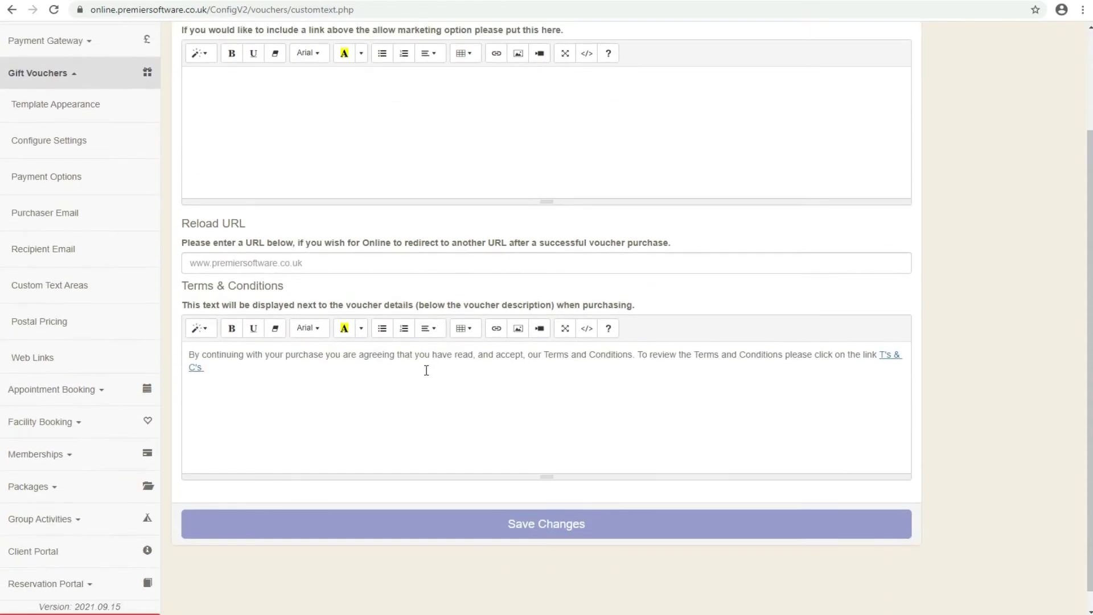
Select Manchester's site-specific voucher link under Web Links, then open the demo vouchers page.
{"action": "left_click", "coordinate": [64, 367]}
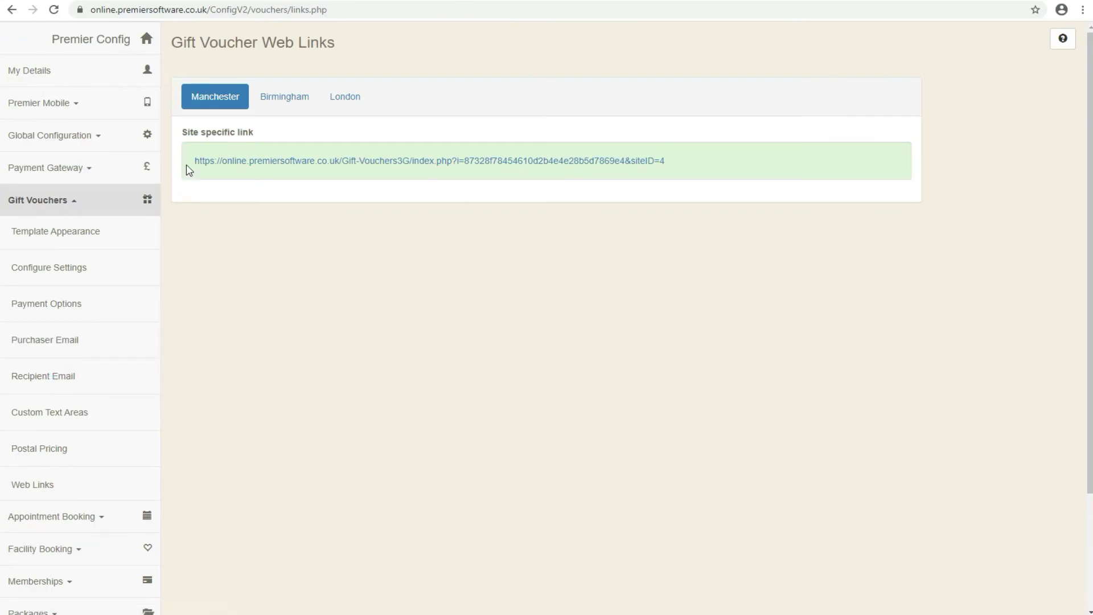
{"action": "left_click_drag", "start_coordinate": [189, 169], "coordinate": [672, 164]}
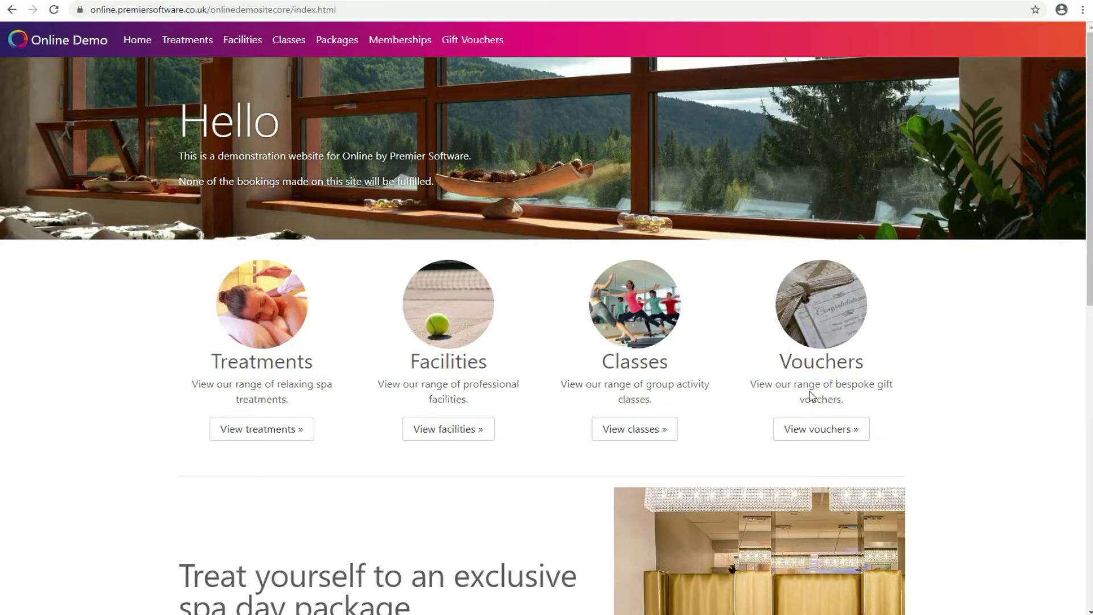
{"action": "left_click", "coordinate": [819, 421]}
Expand the Gift Card form to check its terms and £20–£150 custom value range, then collapse it.
{"action": "scroll", "coordinate": [593, 366], "scroll_direction": "down", "scroll_amount": 2}
{"action": "scroll", "coordinate": [596, 271], "scroll_direction": "down", "scroll_amount": 2}
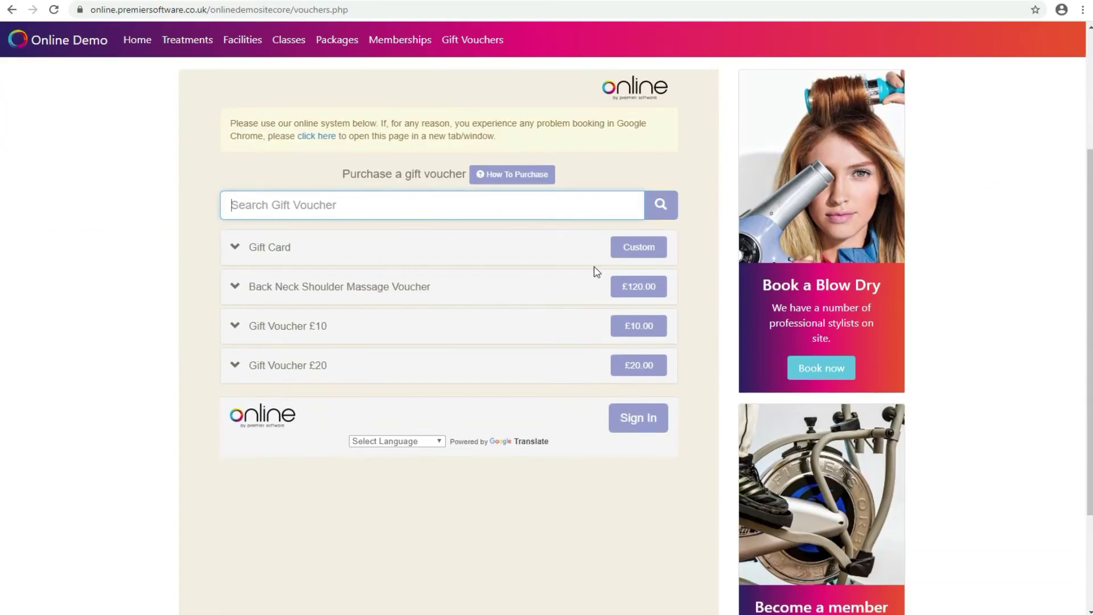
{"action": "left_click", "coordinate": [235, 249]}
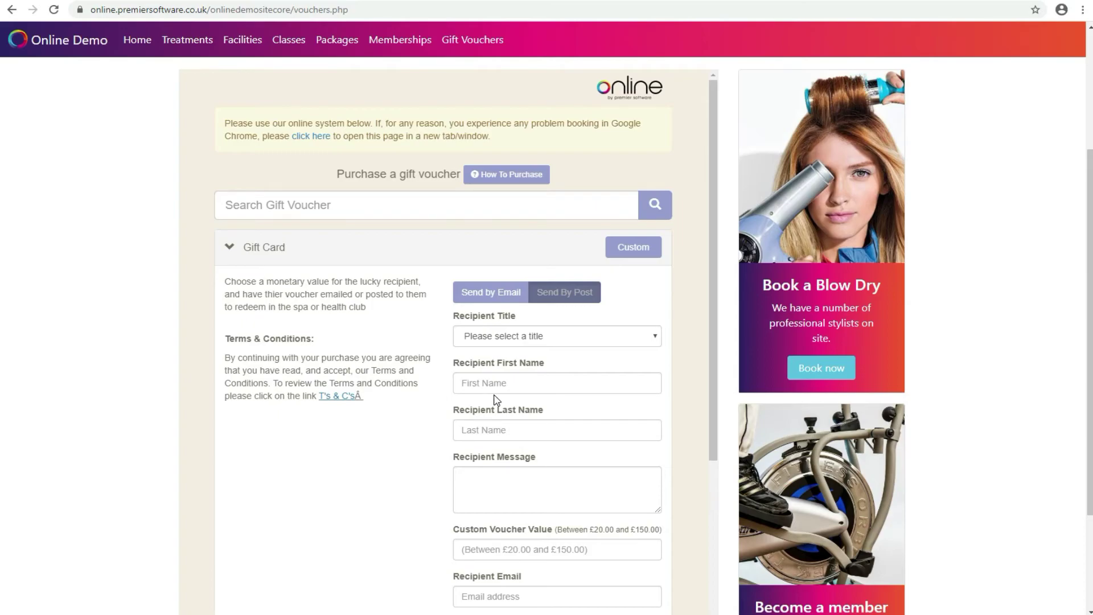
{"action": "left_click", "coordinate": [228, 250]}
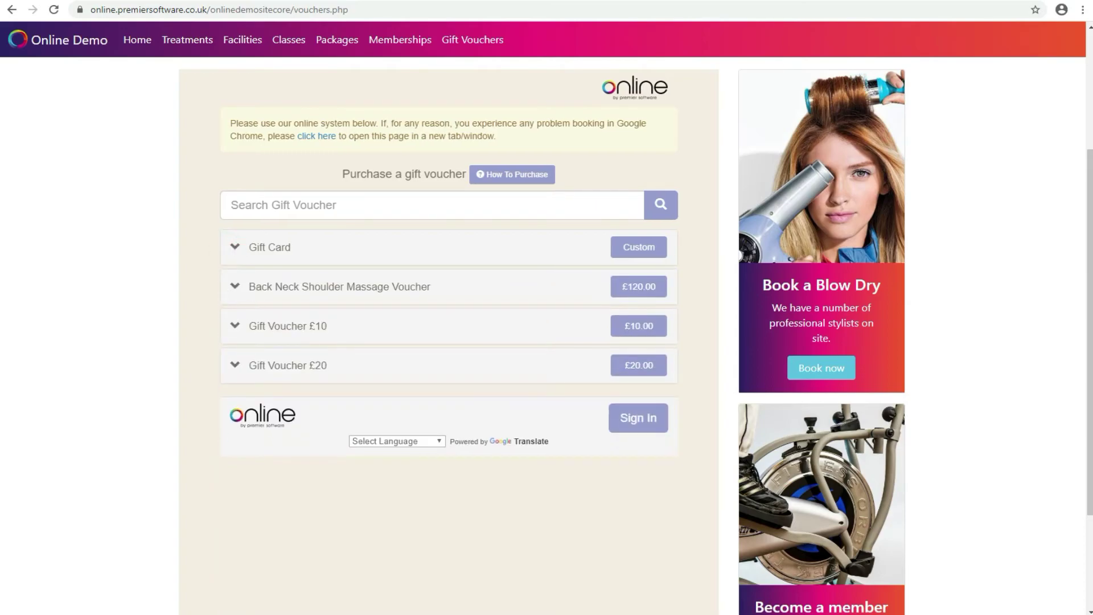